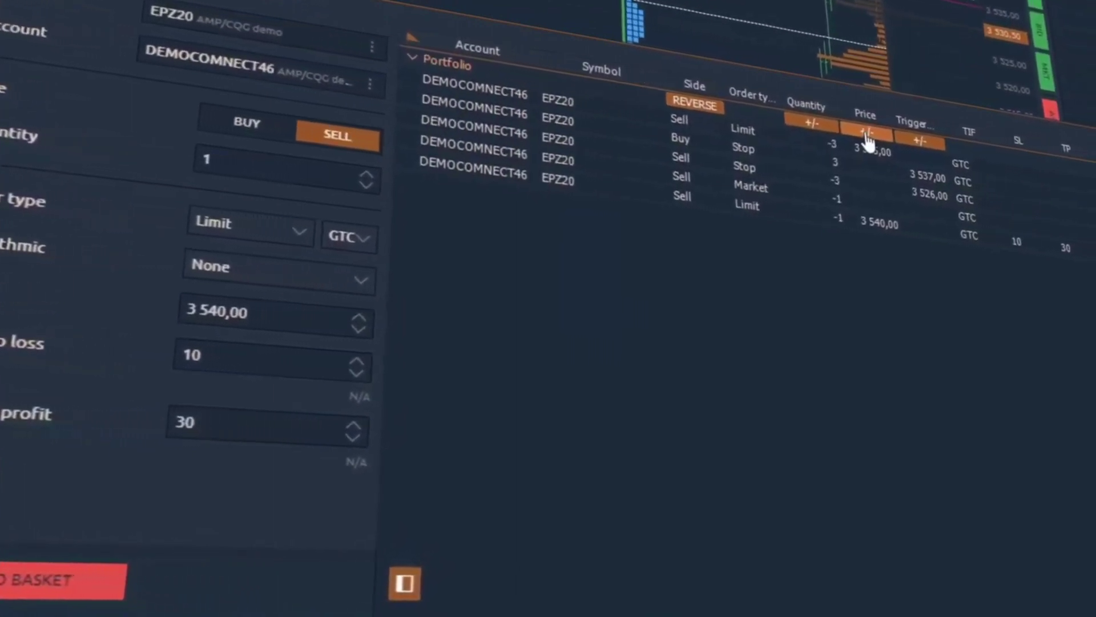
# Raise all basket order prices by one tick, then undo the increase
pyautogui.click(887, 144)
pyautogui.click(851, 89)
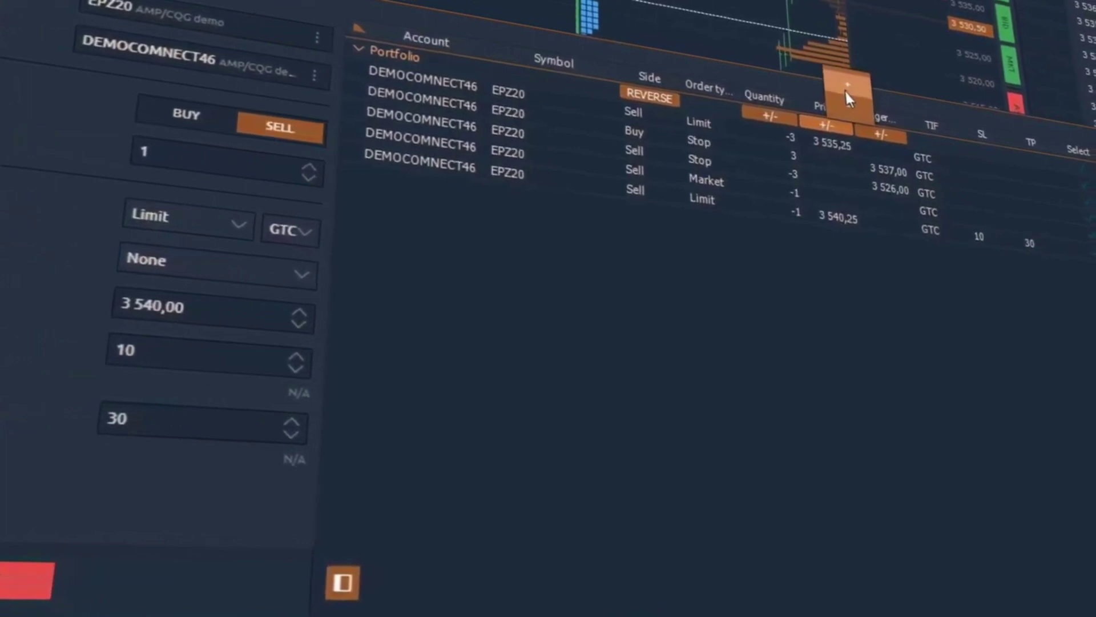
pyautogui.click(826, 120)
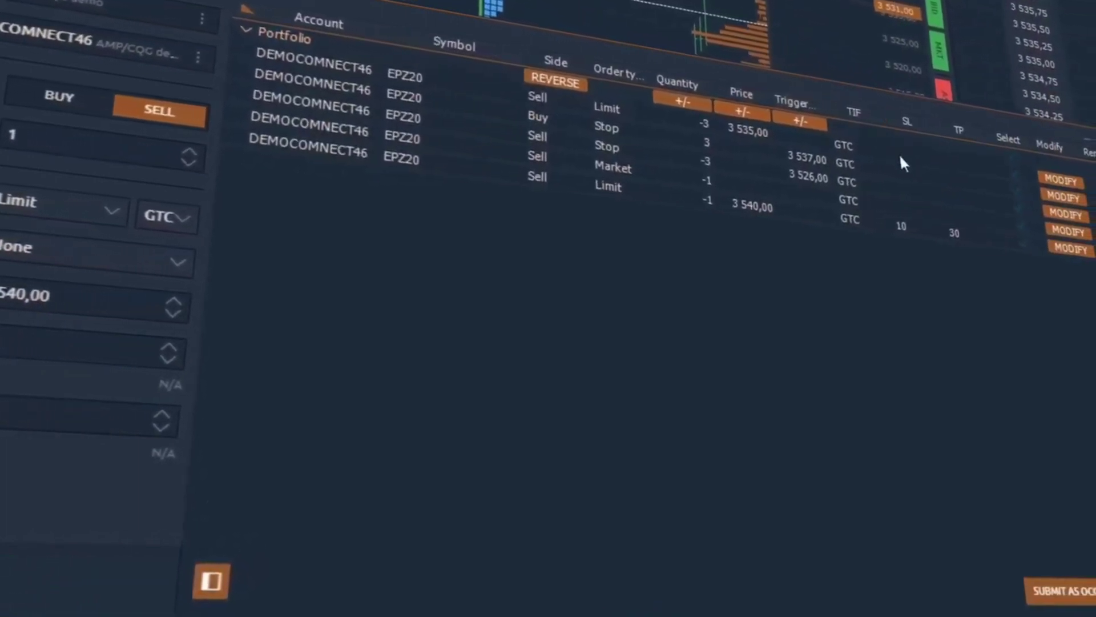
# Switch the first basket order's validity from GTC to Day
pyautogui.click(881, 150)
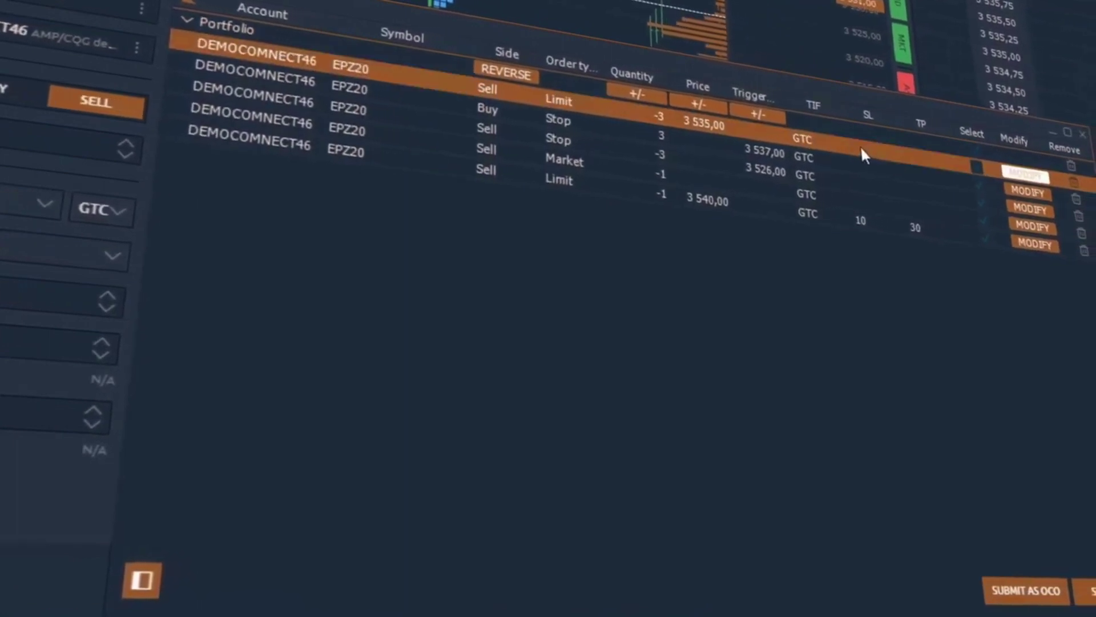
pyautogui.click(784, 136)
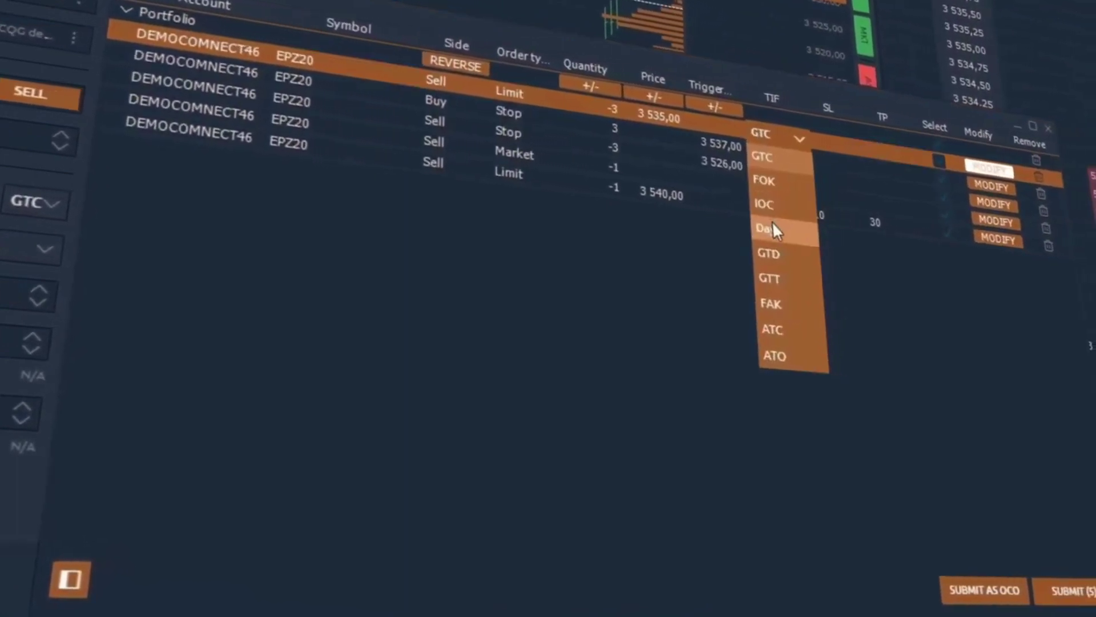
pyautogui.click(761, 244)
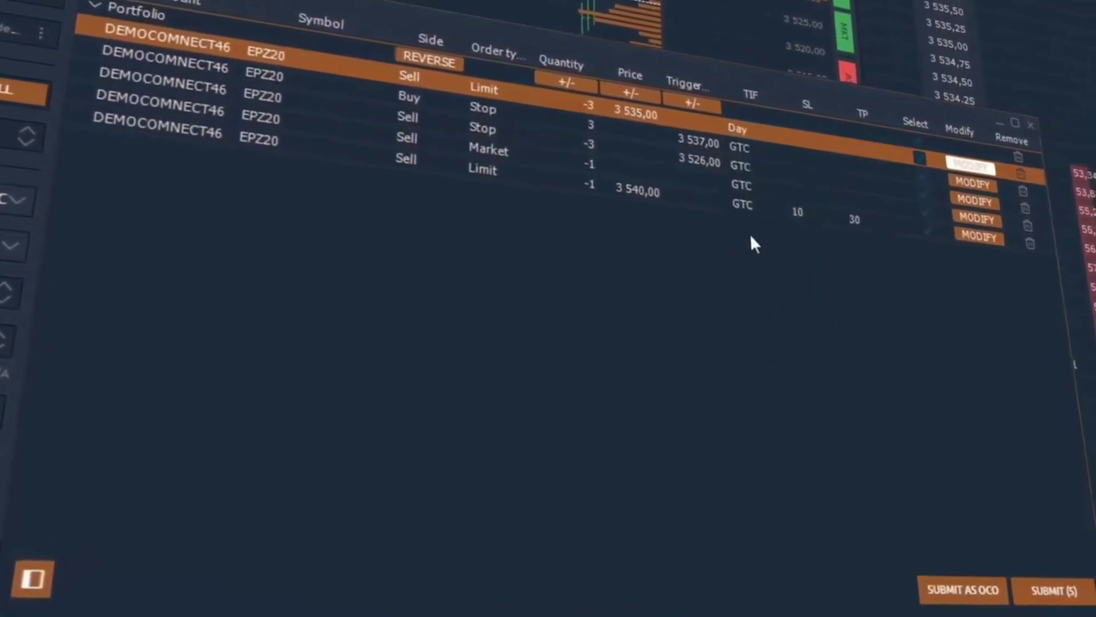
pyautogui.click(758, 124)
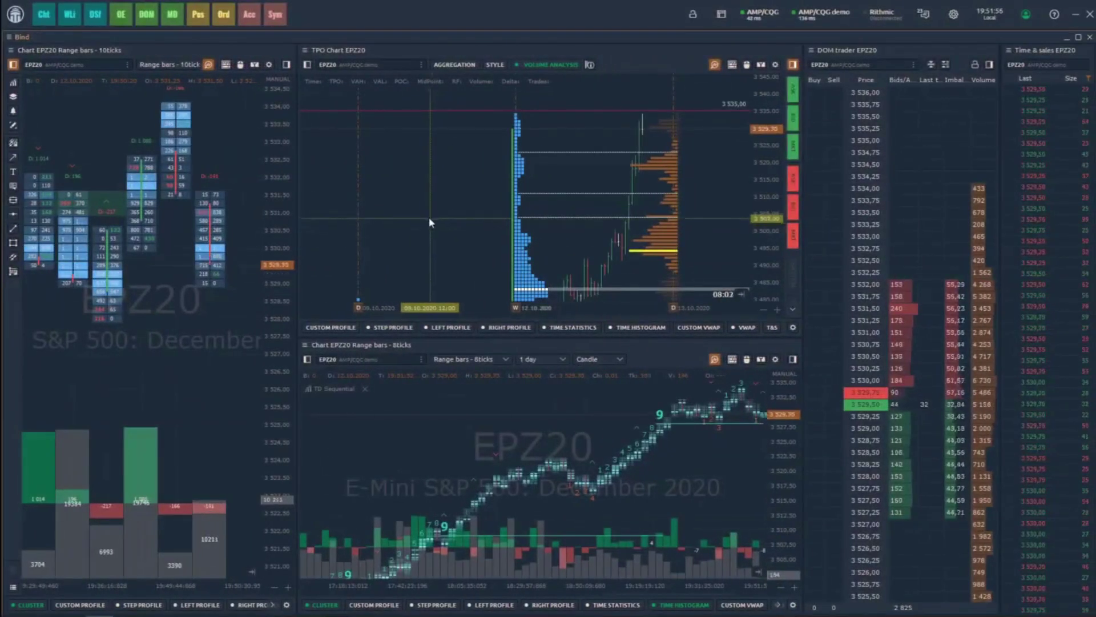
# Open Multiple Order Entry from the main menu, then reposition and widen its window
pyautogui.click(16, 14)
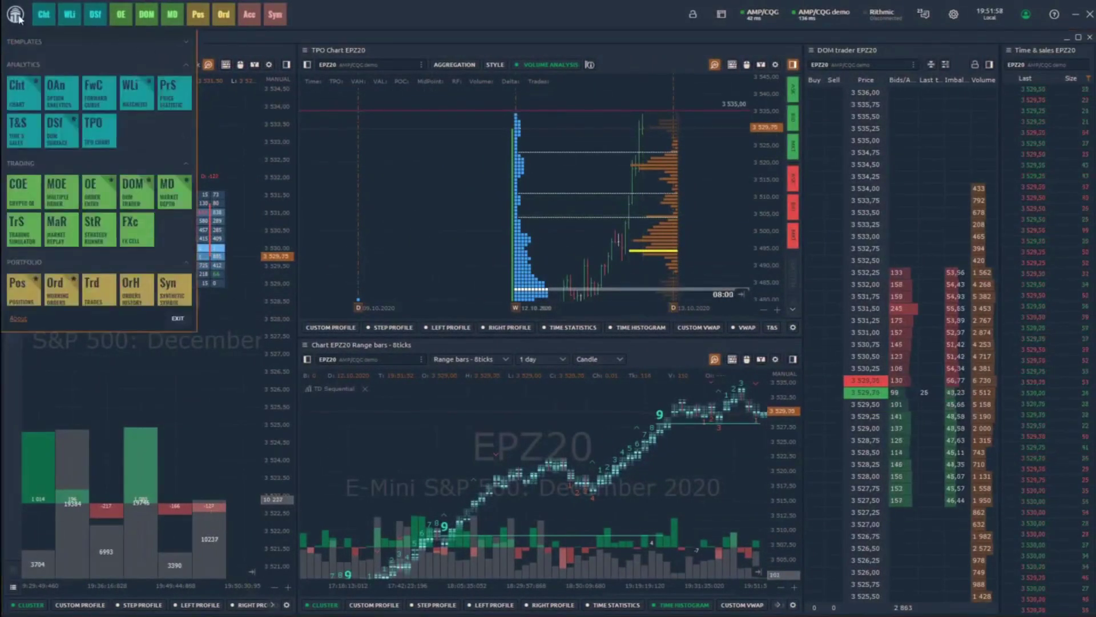
pyautogui.click(57, 189)
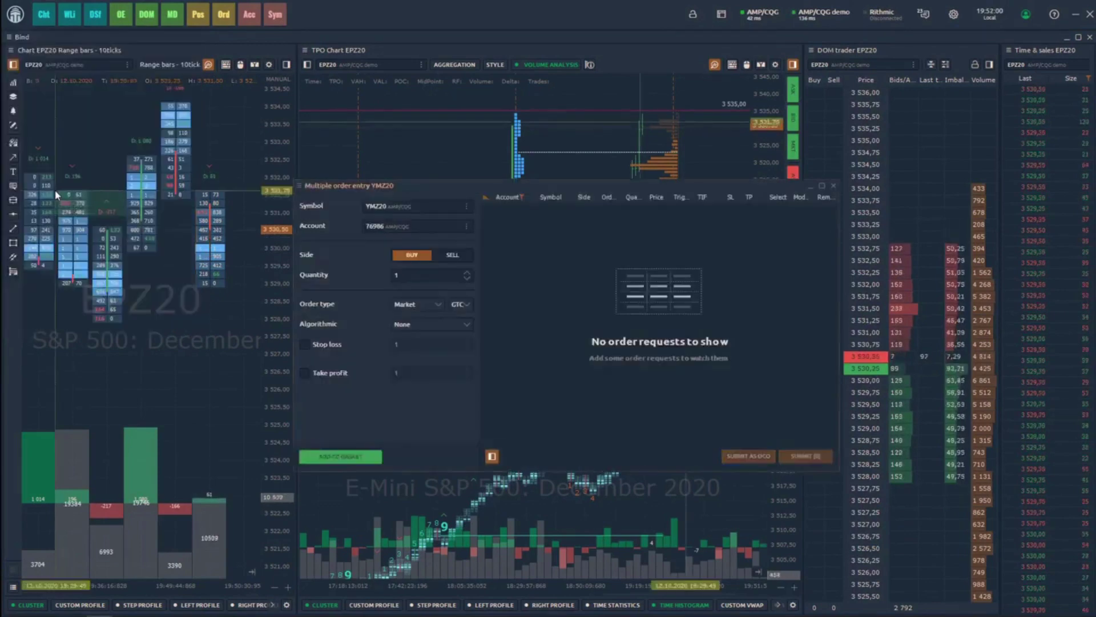
pyautogui.moveTo(472, 194); pyautogui.dragTo(384, 164)
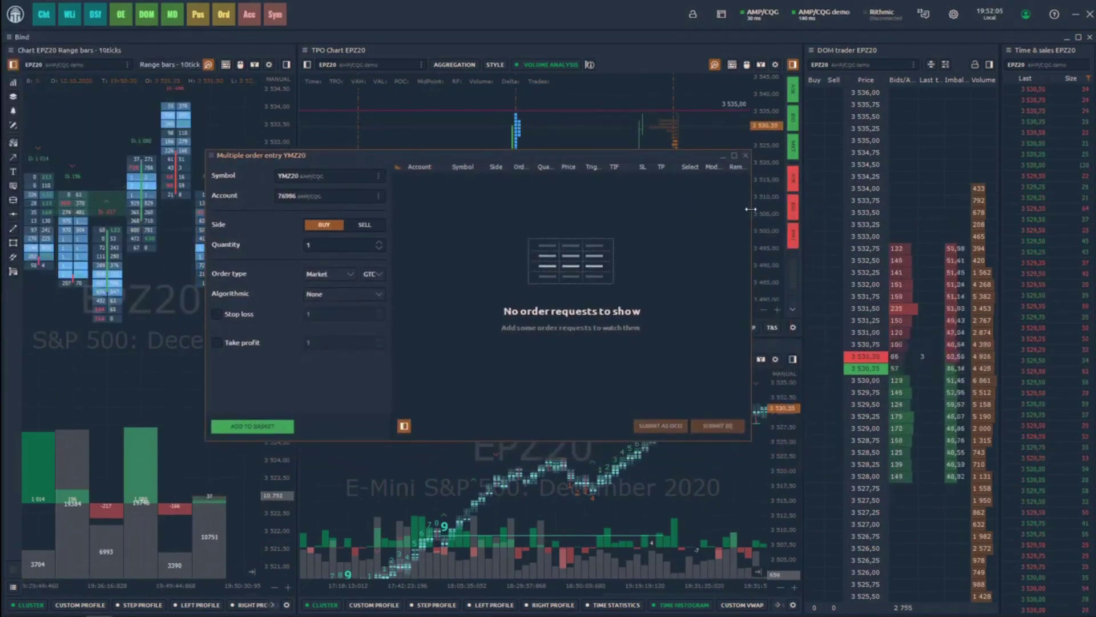
pyautogui.moveTo(751, 209); pyautogui.dragTo(921, 209)
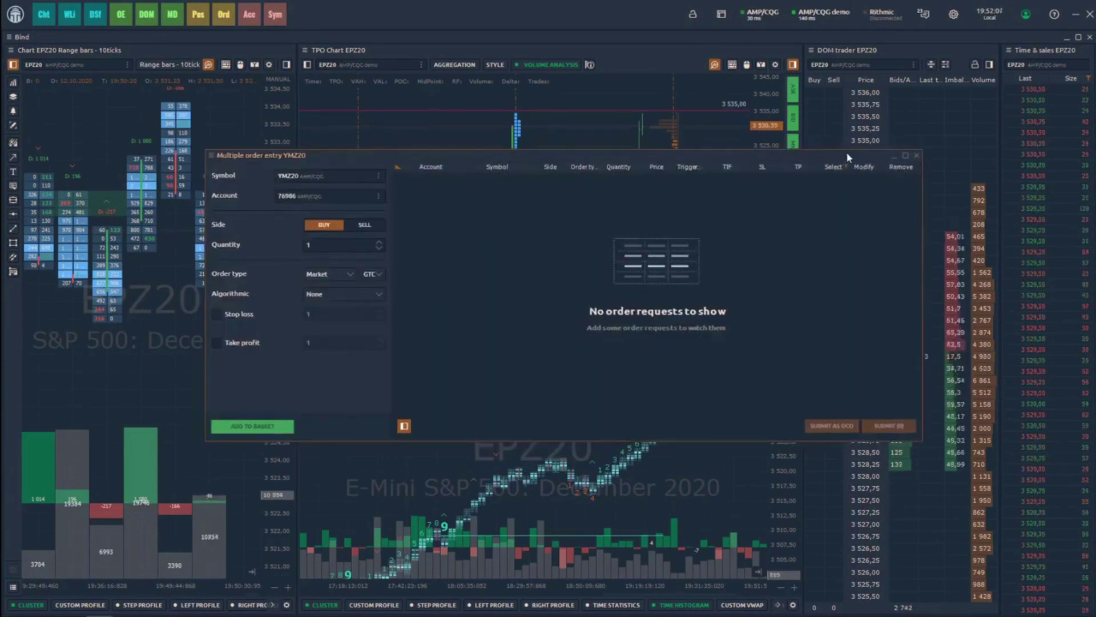
pyautogui.moveTo(847, 156); pyautogui.dragTo(847, 185)
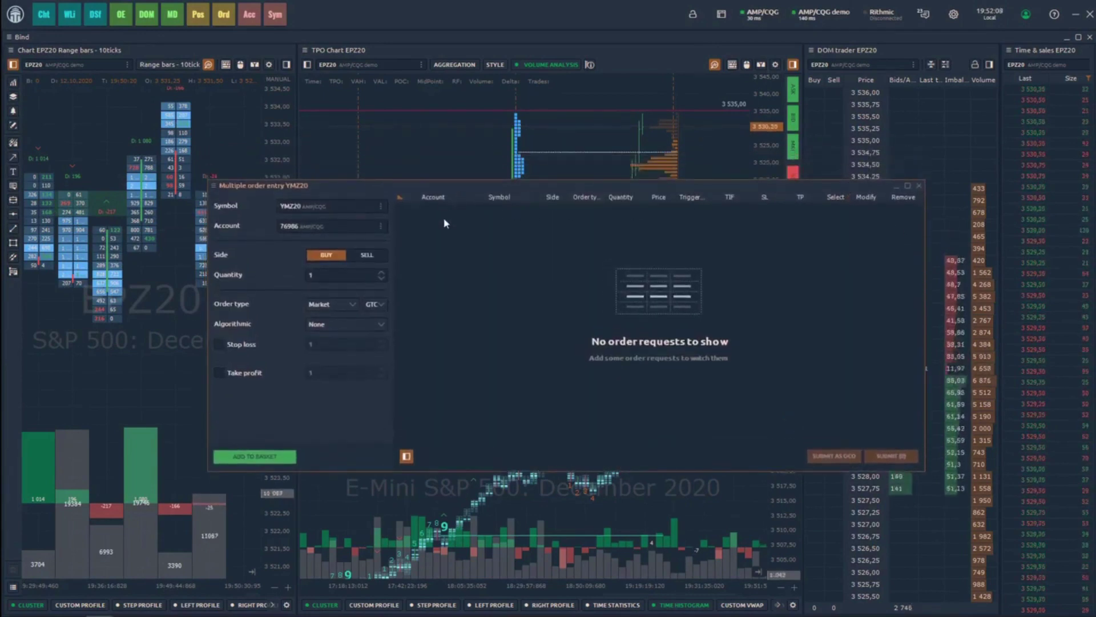
# Choose the EPZ20 contract from the Globex EP futures in Symbol lookup
pyautogui.click(380, 207)
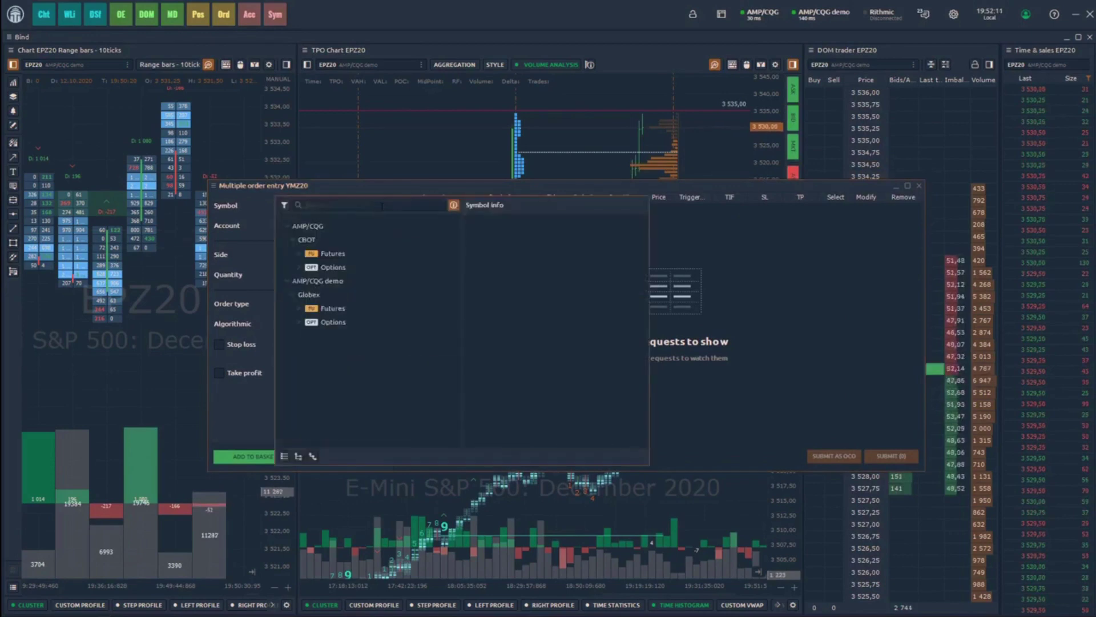
pyautogui.click(299, 308)
pyautogui.click(305, 335)
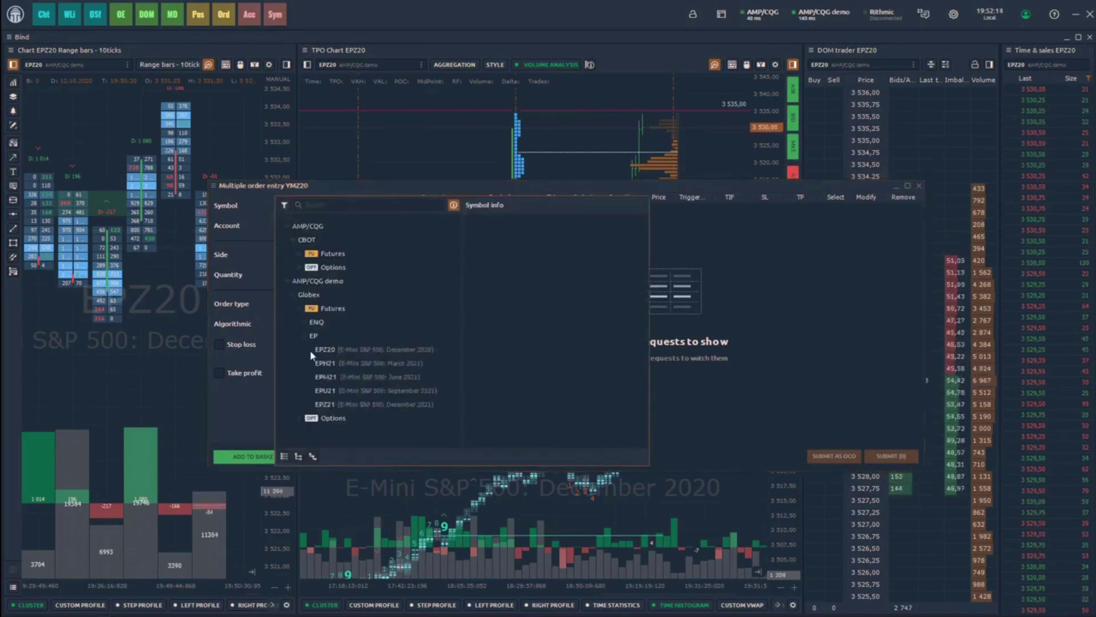
pyautogui.click(325, 349)
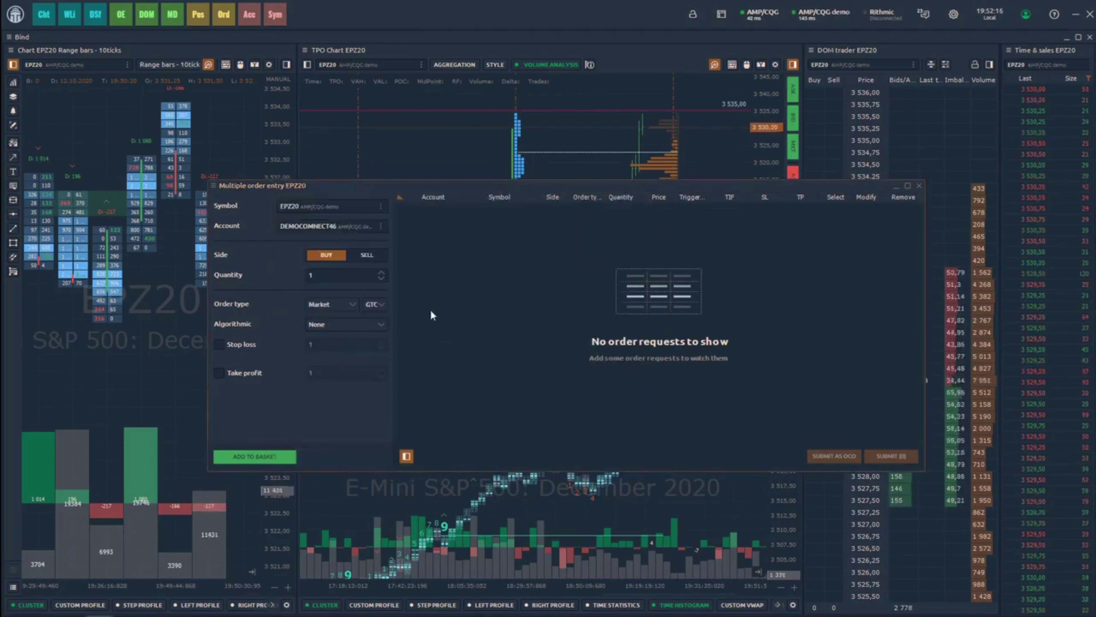
# Add a Sell Limit order for 3 at 3535 to the basket
pyautogui.click(368, 254)
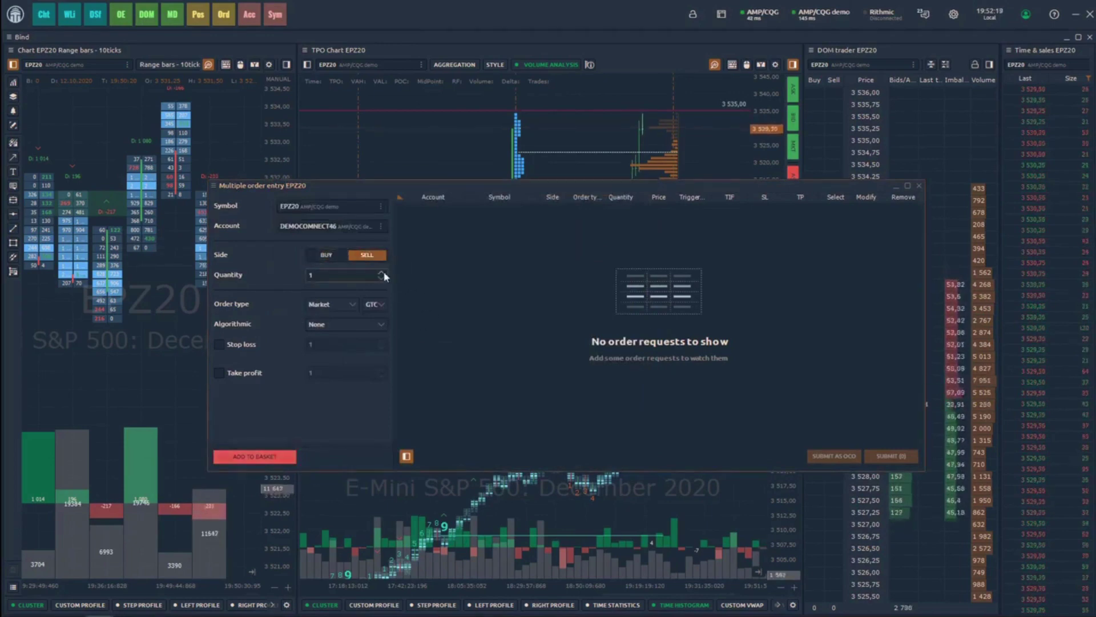
pyautogui.click(354, 305)
pyautogui.click(337, 330)
pyautogui.write('3 535,00')
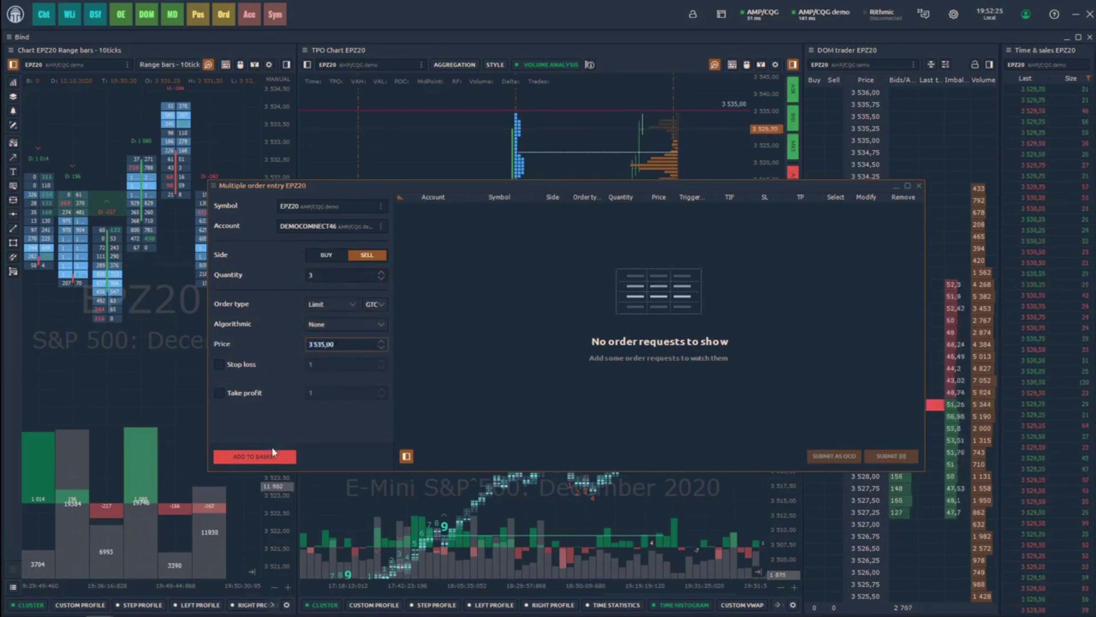
pyautogui.click(272, 453)
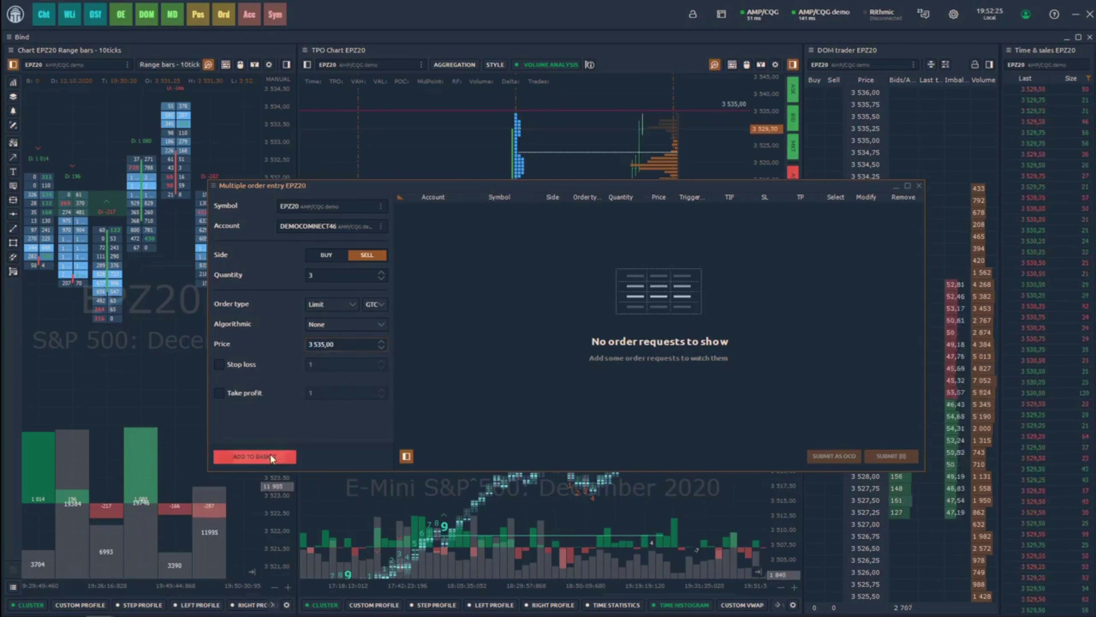
# Add a buy stop, a sell stop and a sell market order to the basket
pyautogui.click(326, 254)
pyautogui.click(331, 304)
pyautogui.click(331, 345)
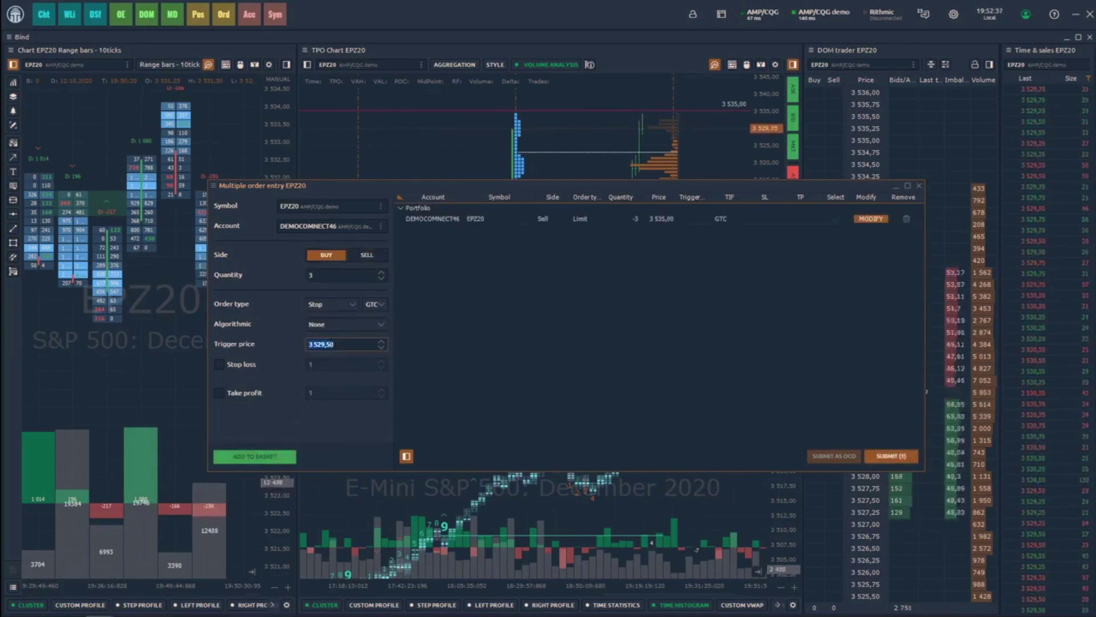
pyautogui.click(254, 455)
pyautogui.click(367, 255)
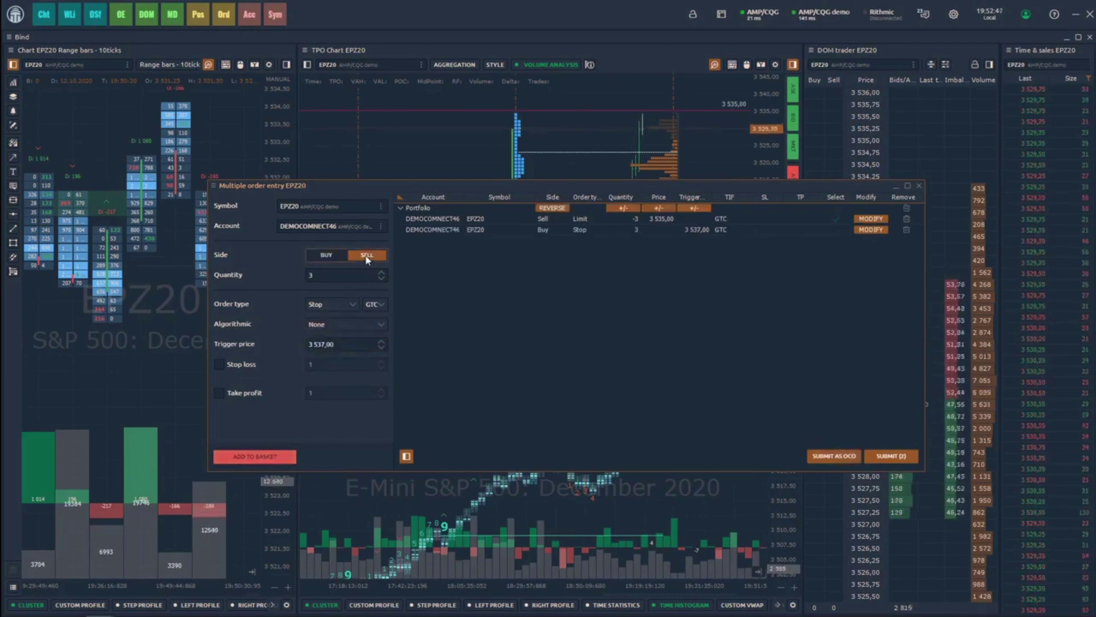
pyautogui.click(330, 344)
pyautogui.write('3529')
pyautogui.click(254, 456)
pyautogui.click(331, 304)
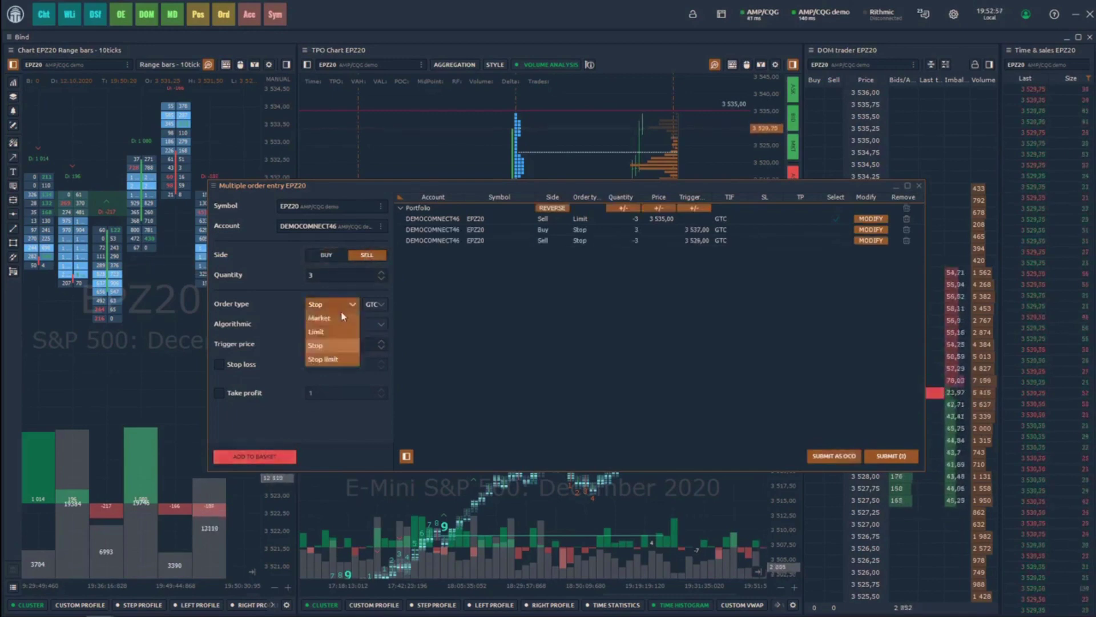
pyautogui.click(255, 457)
# Add a one-lot sell limit at 3540 with stop loss 10 and take profit 30
pyautogui.click(331, 305)
pyautogui.click(330, 317)
pyautogui.click(330, 343)
pyautogui.write('3 5')
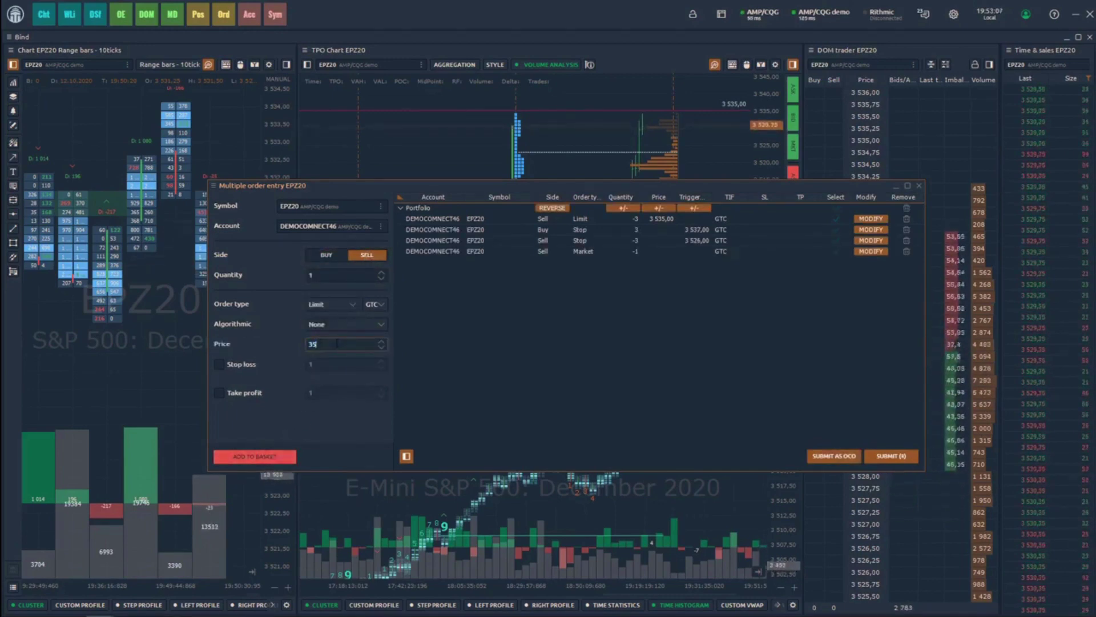
pyautogui.write('40')
pyautogui.click(220, 364)
pyautogui.write('10')
pyautogui.click(220, 392)
pyautogui.write('30')
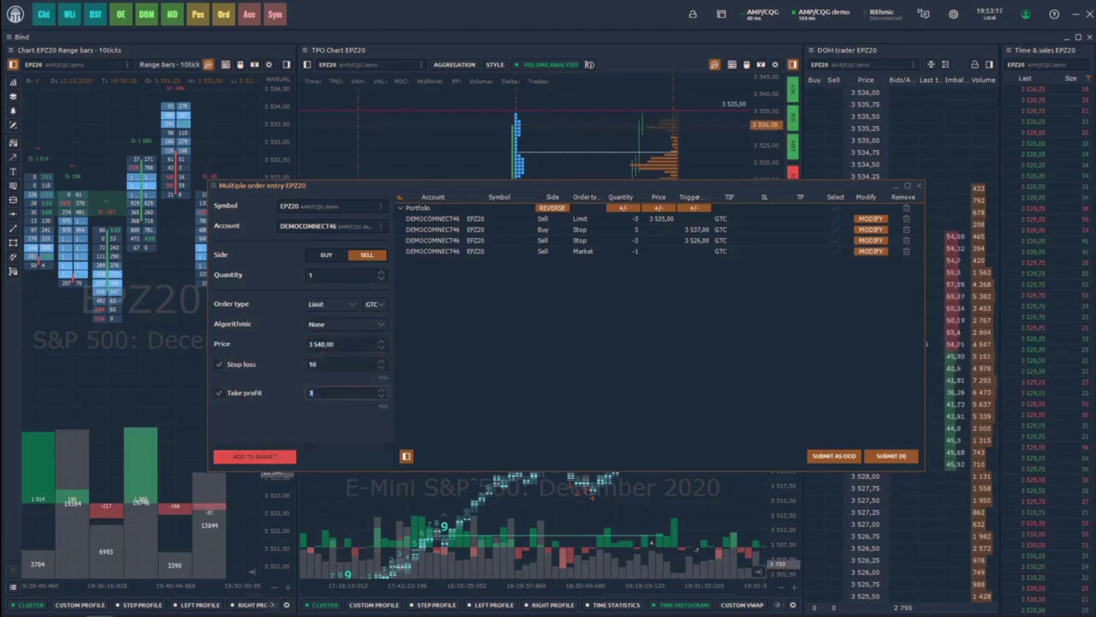
pyautogui.click(255, 456)
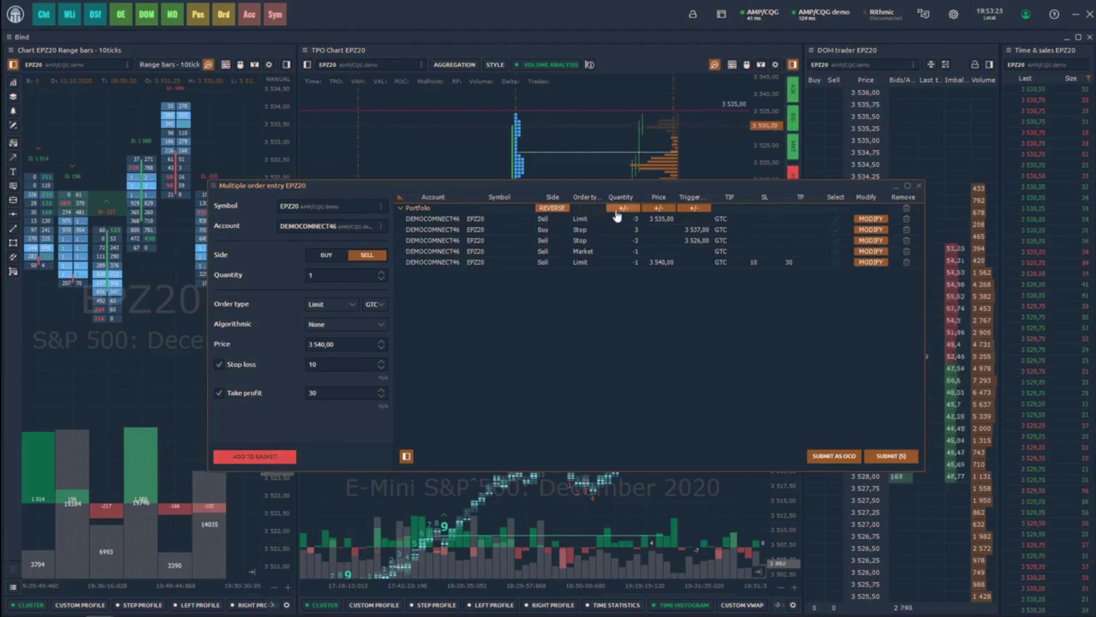
# Try the portfolio price adjuster, then toggle the first order's TIF to Day and back to GTC
pyautogui.click(660, 214)
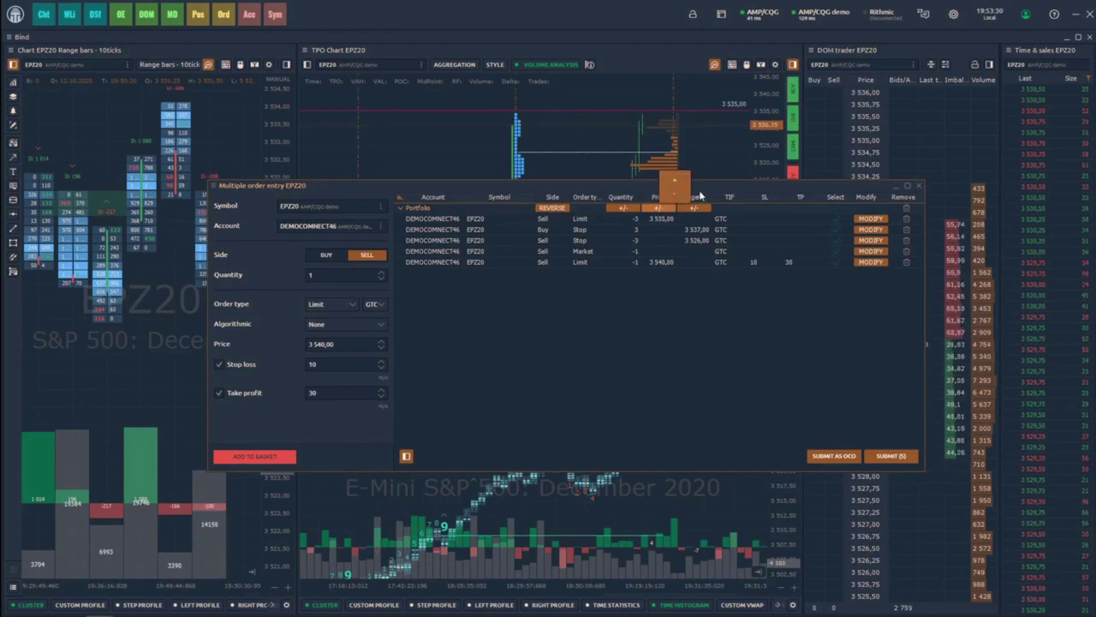
pyautogui.click(760, 221)
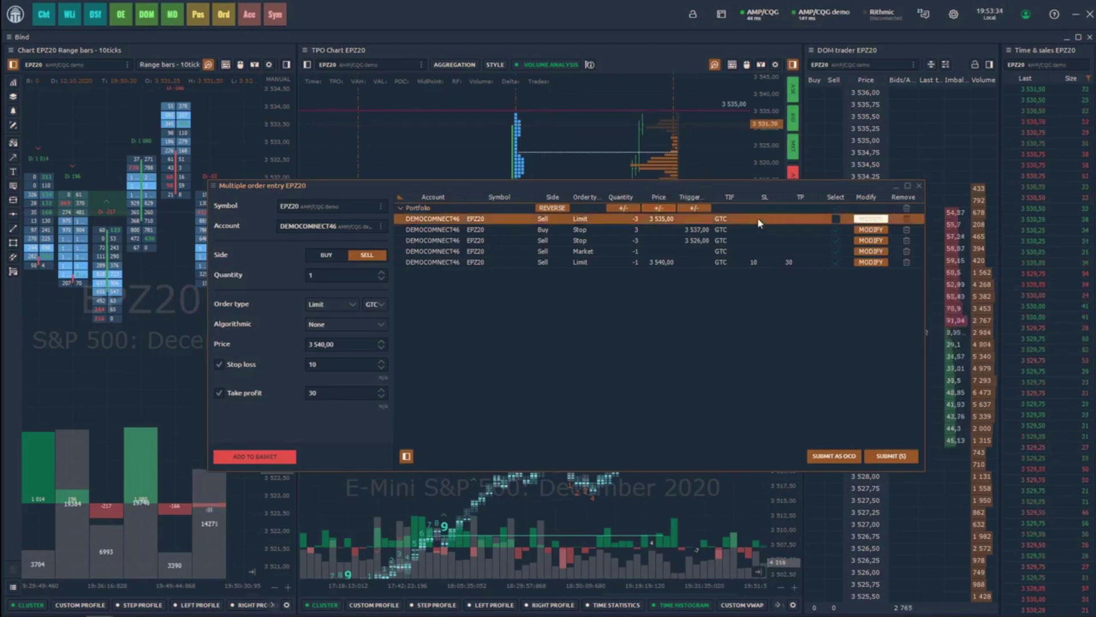
pyautogui.click(725, 220)
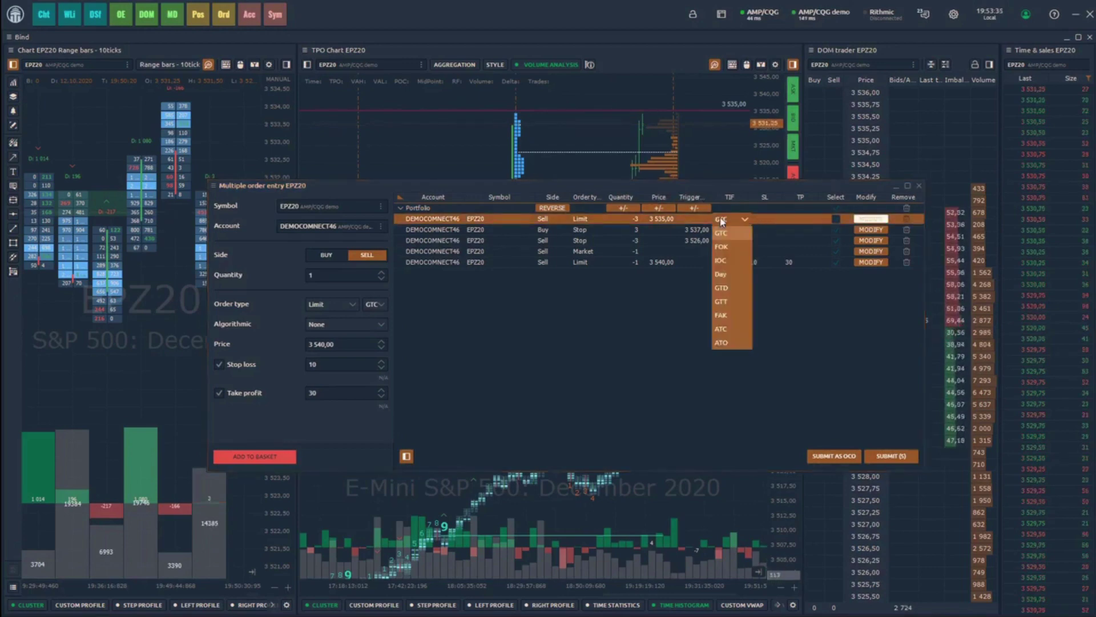
pyautogui.click(724, 275)
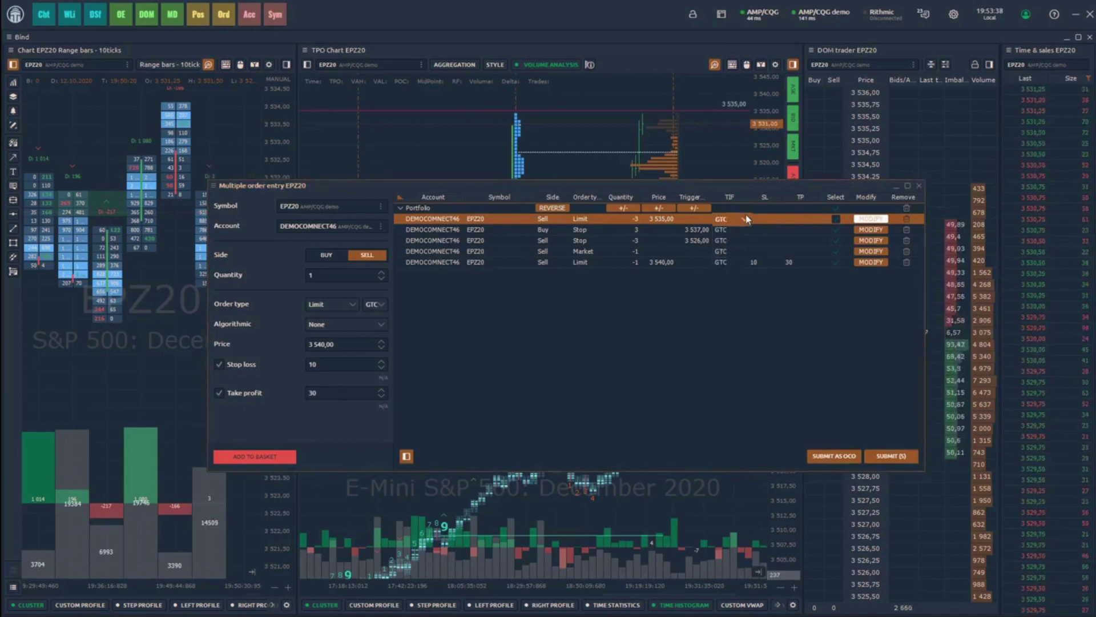
pyautogui.click(724, 220)
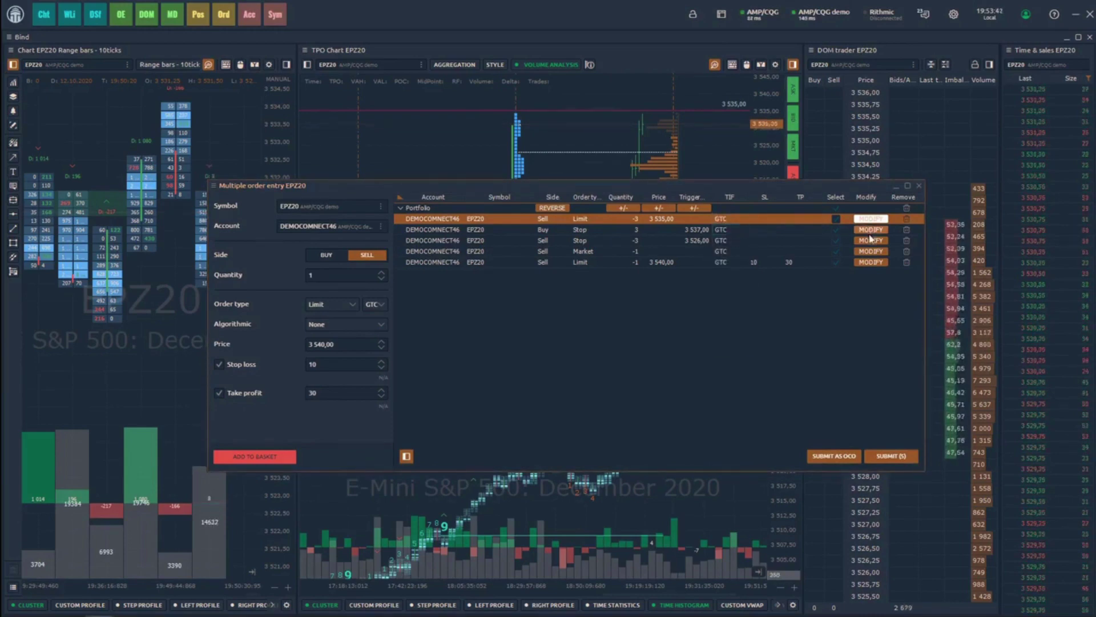
# Save the 3540 sell limit with a 12 stop loss and Day validity
pyautogui.click(870, 263)
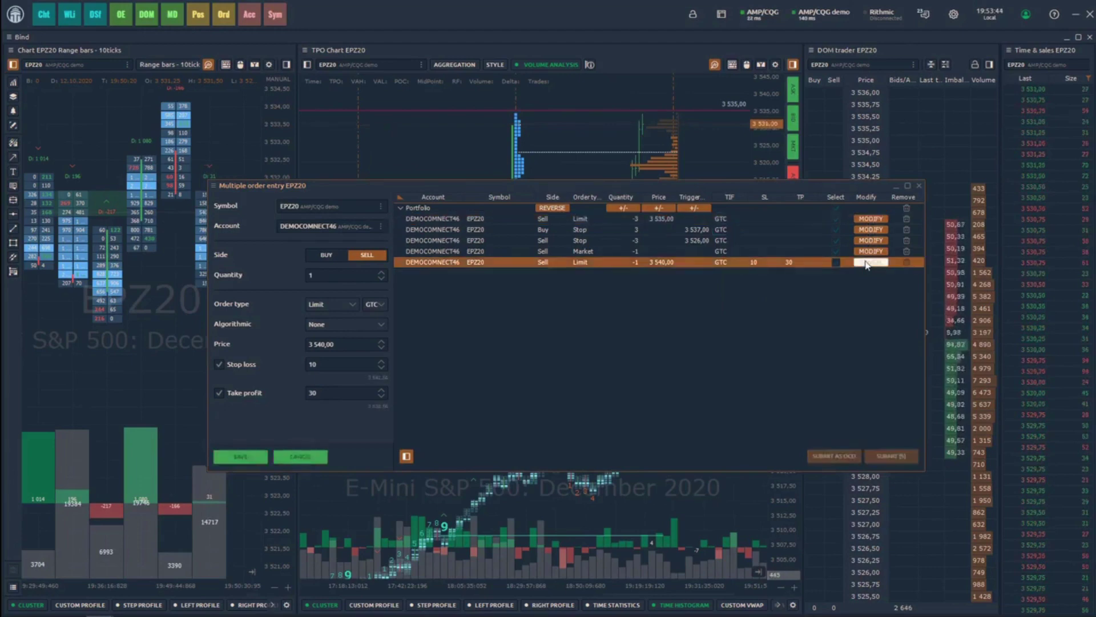
pyautogui.doubleClick(317, 363)
pyautogui.write('12')
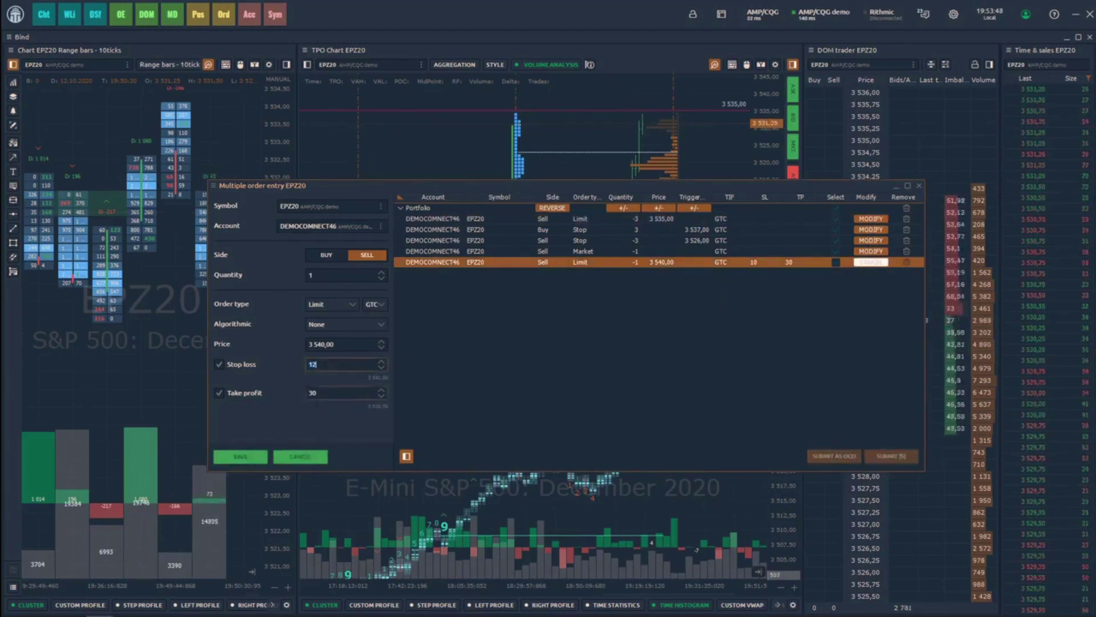
pyautogui.click(371, 304)
pyautogui.click(375, 361)
pyautogui.click(240, 455)
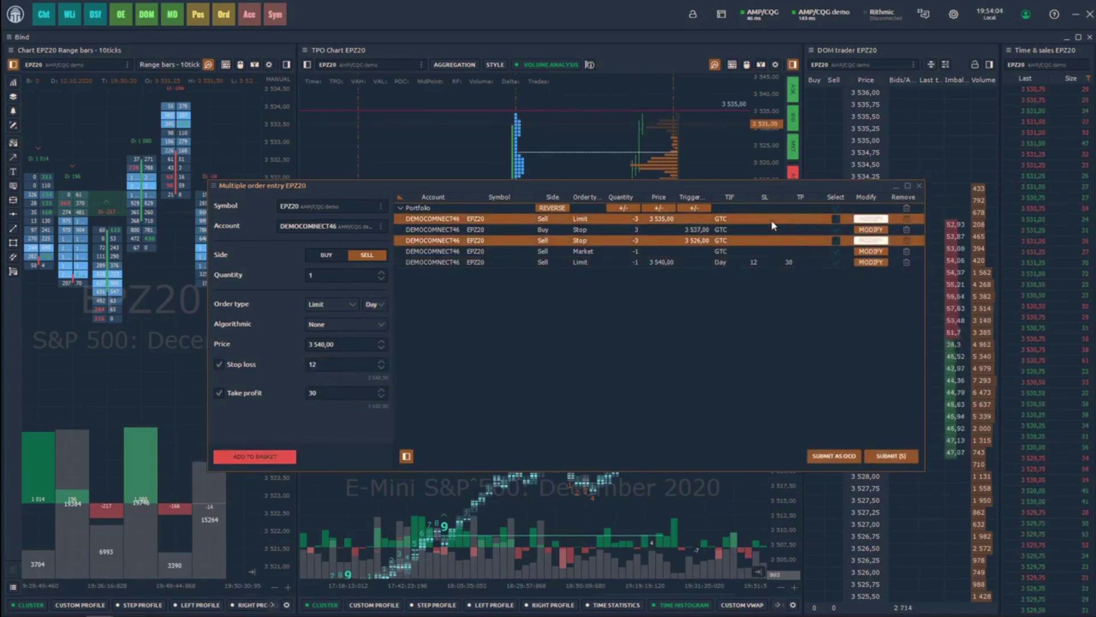
pyautogui.click(835, 262)
# Create an OCO group named New OCO #1 from the selected orders
pyautogui.rightClick(812, 264)
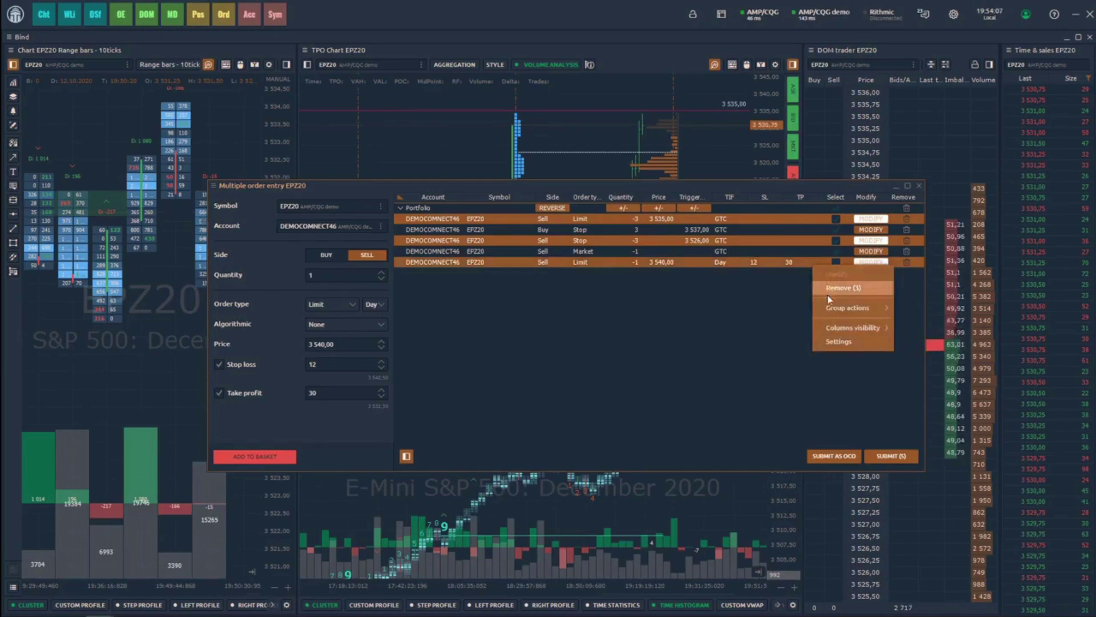
pyautogui.moveTo(848, 307)
pyautogui.click(952, 305)
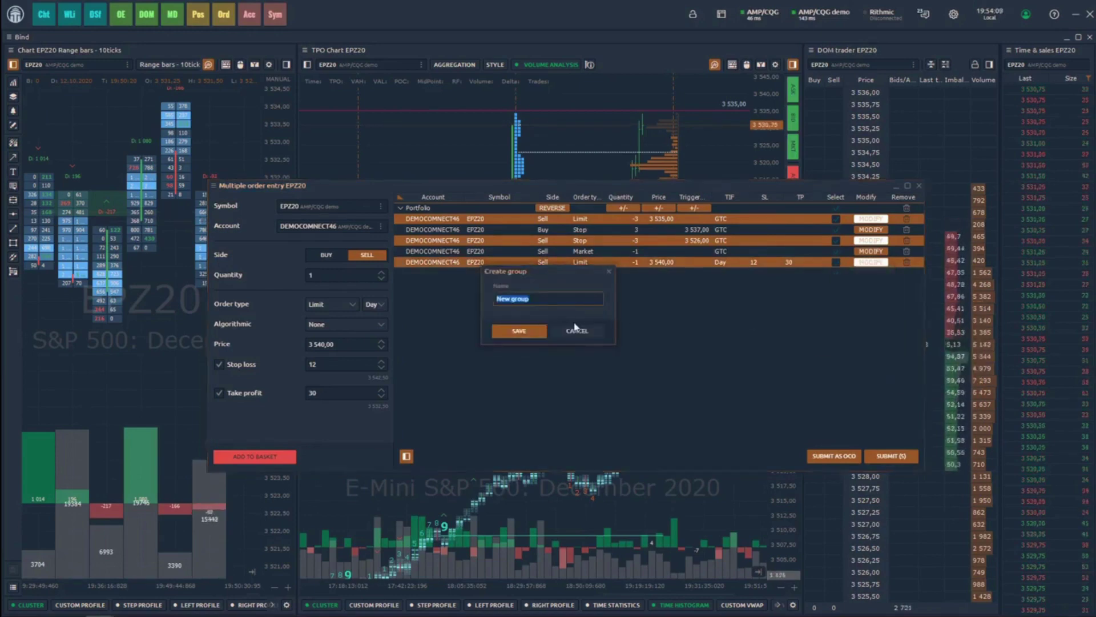
pyautogui.write('New OCO')
pyautogui.click(522, 331)
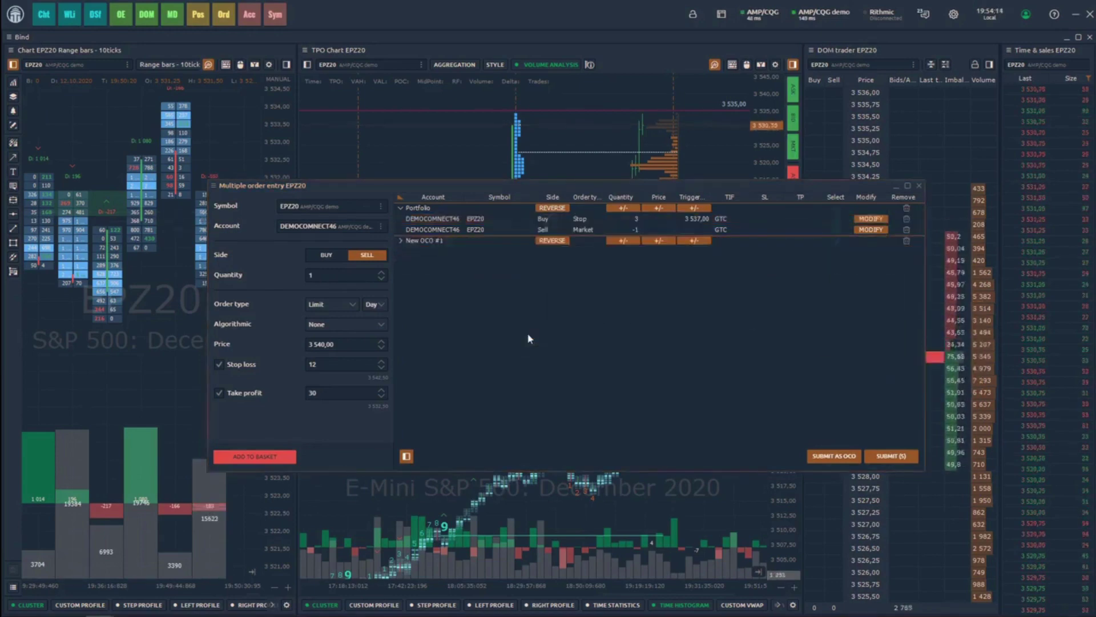
# Exclude the 3540 sell limit from New OCO #1
pyautogui.click(400, 240)
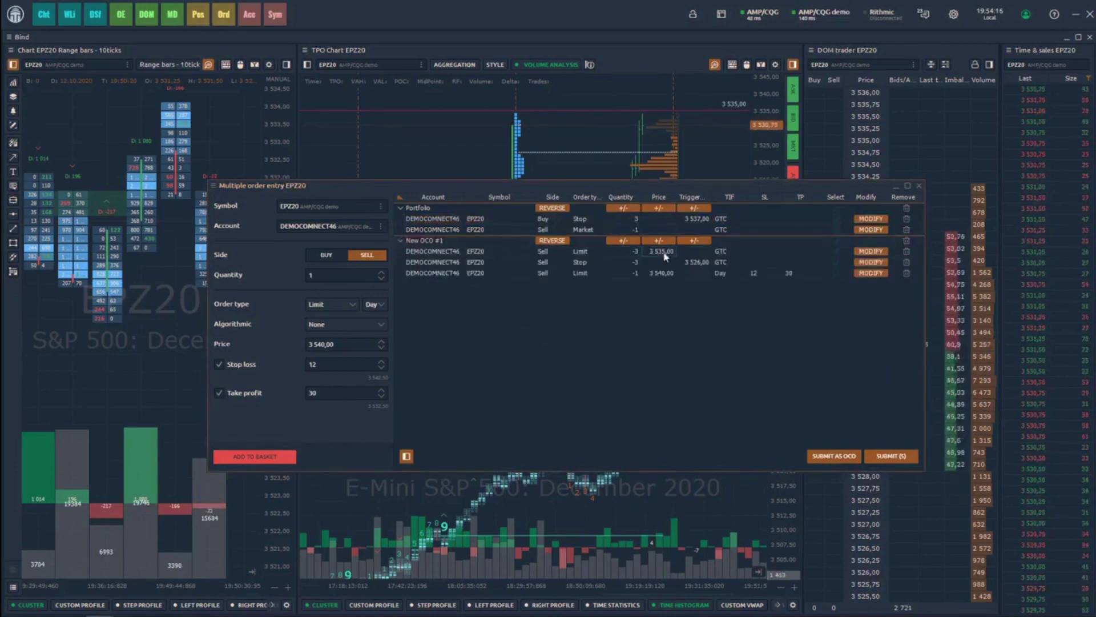
pyautogui.rightClick(808, 274)
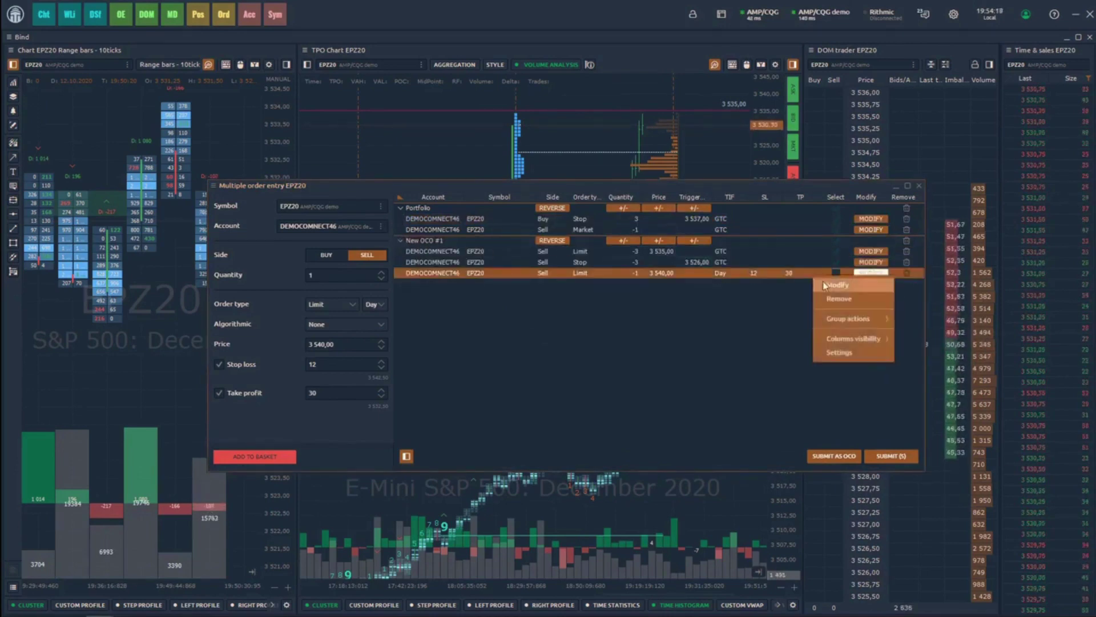
pyautogui.moveTo(848, 319)
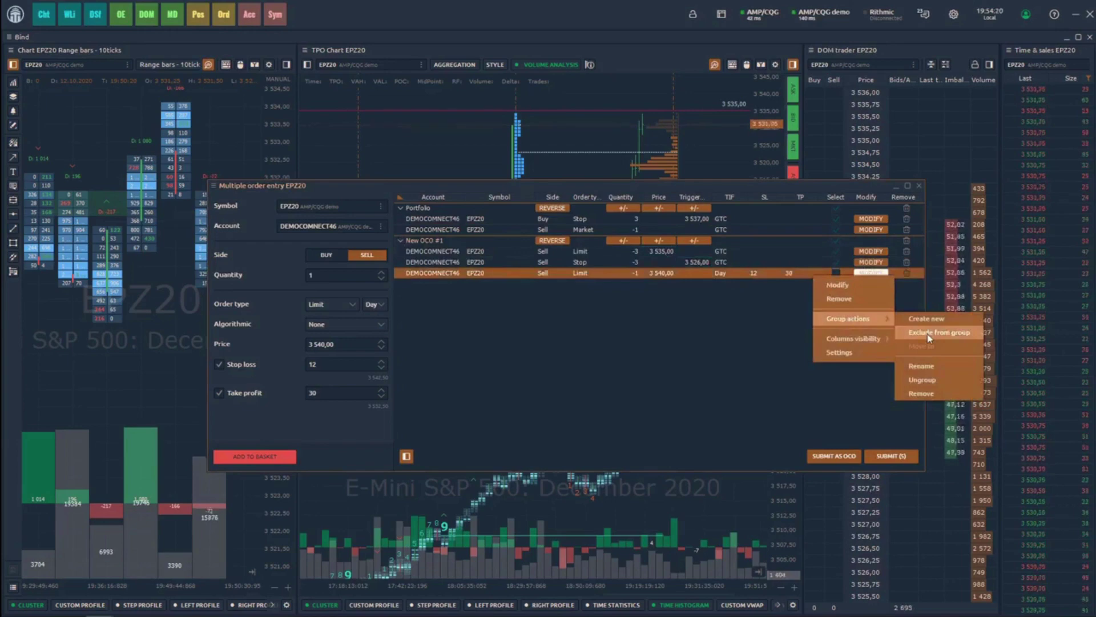
pyautogui.click(929, 332)
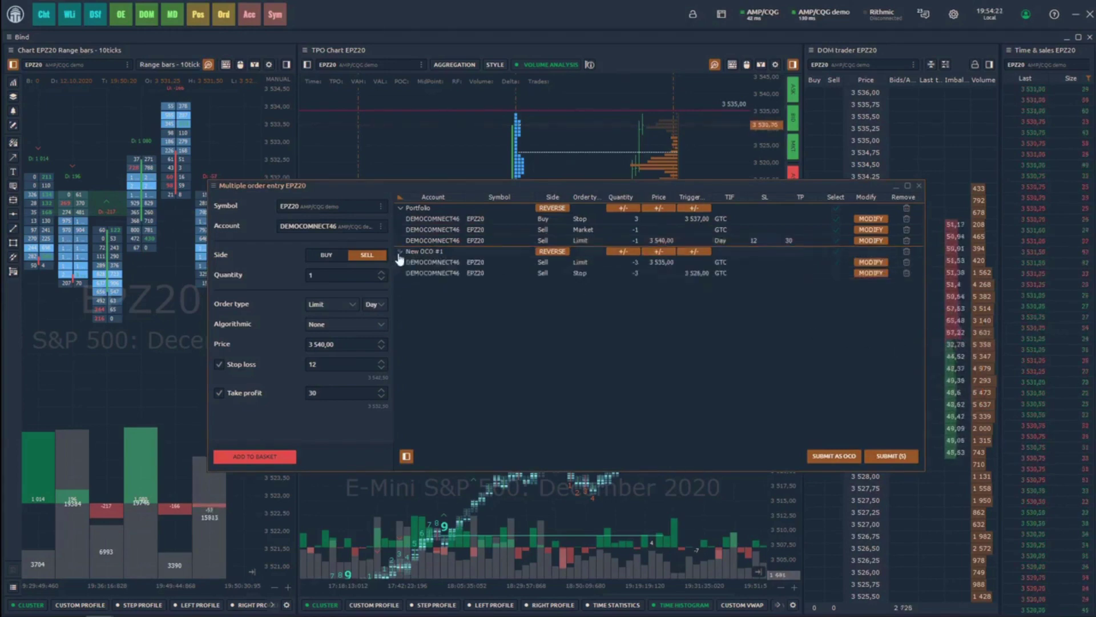
# Leave only the one-lot sell market order checked and submit it
pyautogui.click(834, 231)
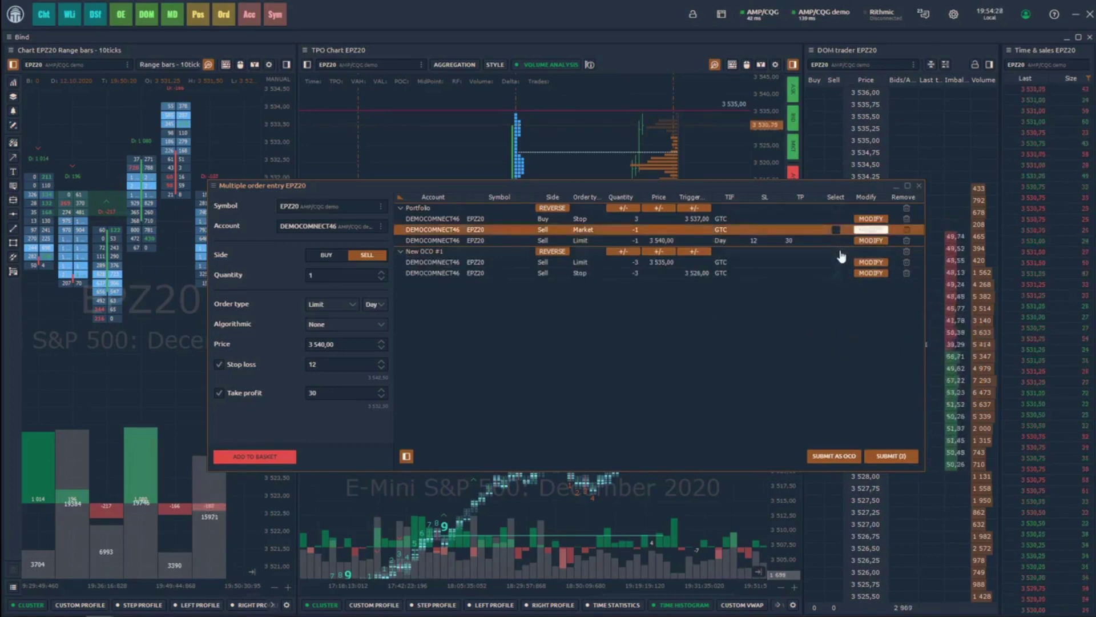
pyautogui.click(837, 231)
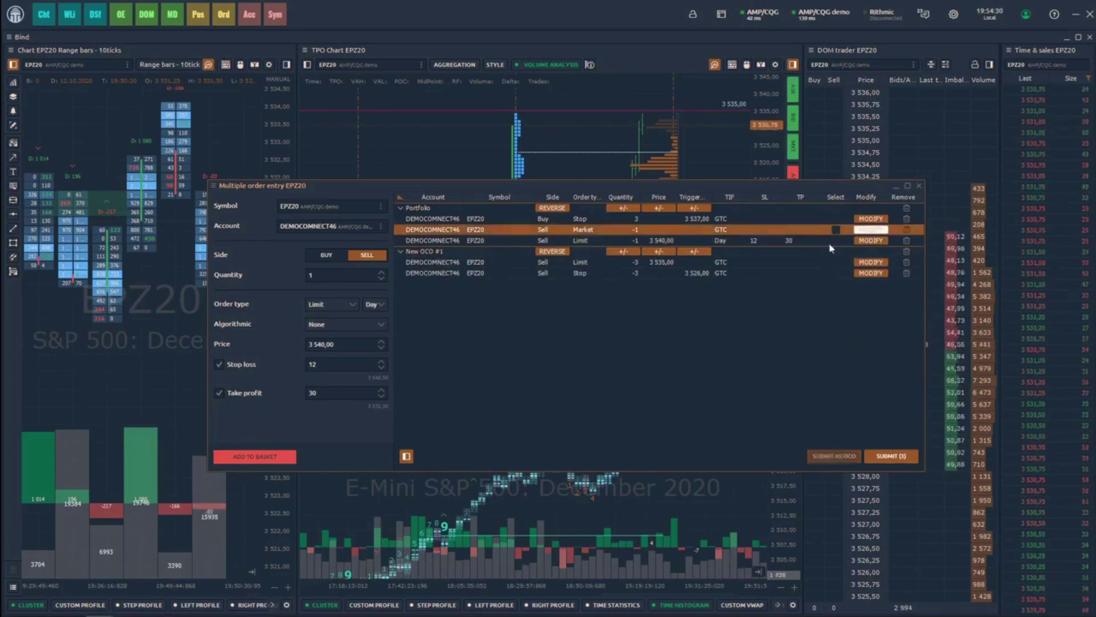
pyautogui.click(894, 459)
# Move the order entry window aside, dock Working orders with Positions, and widen the panel
pyautogui.moveTo(831, 187); pyautogui.dragTo(788, 157)
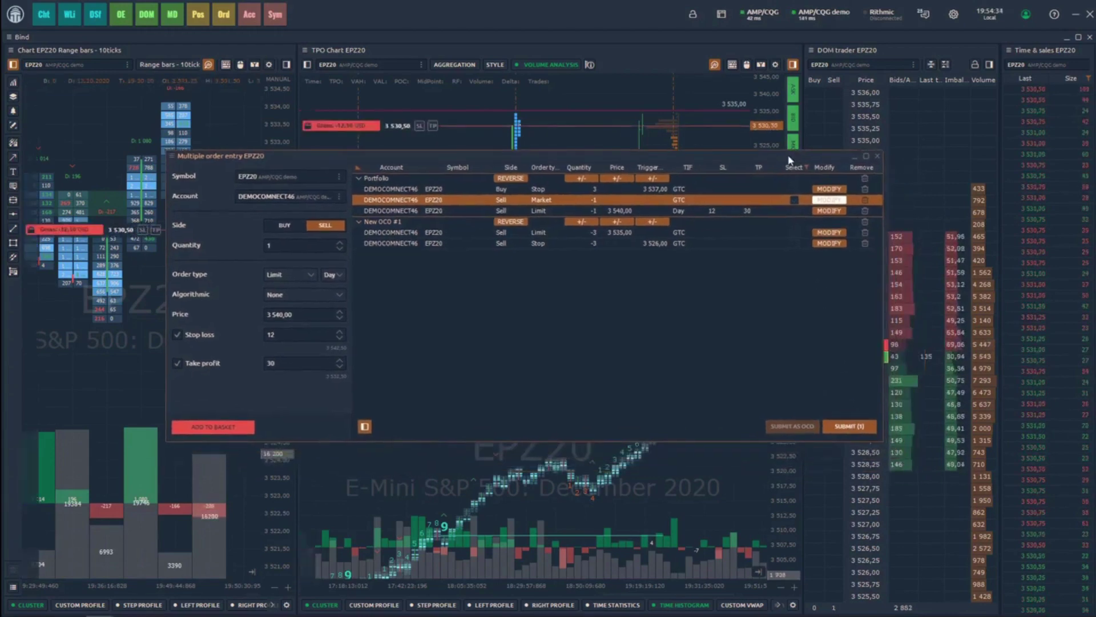
pyautogui.moveTo(419, 258); pyautogui.dragTo(295, 446)
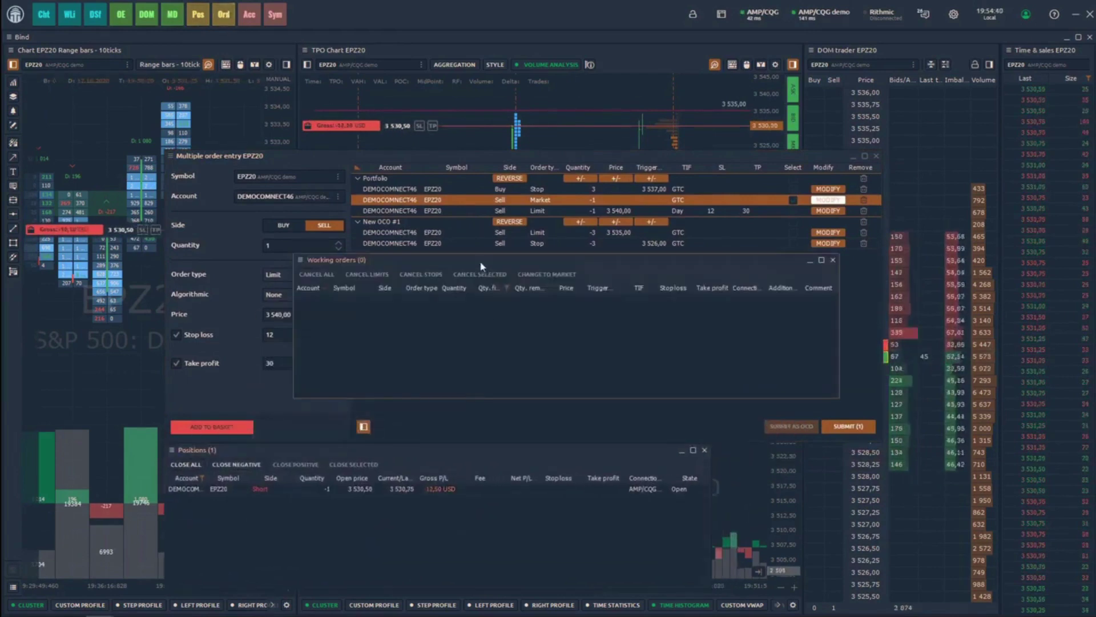
pyautogui.moveTo(368, 262); pyautogui.dragTo(511, 458)
pyautogui.moveTo(716, 478); pyautogui.dragTo(887, 458)
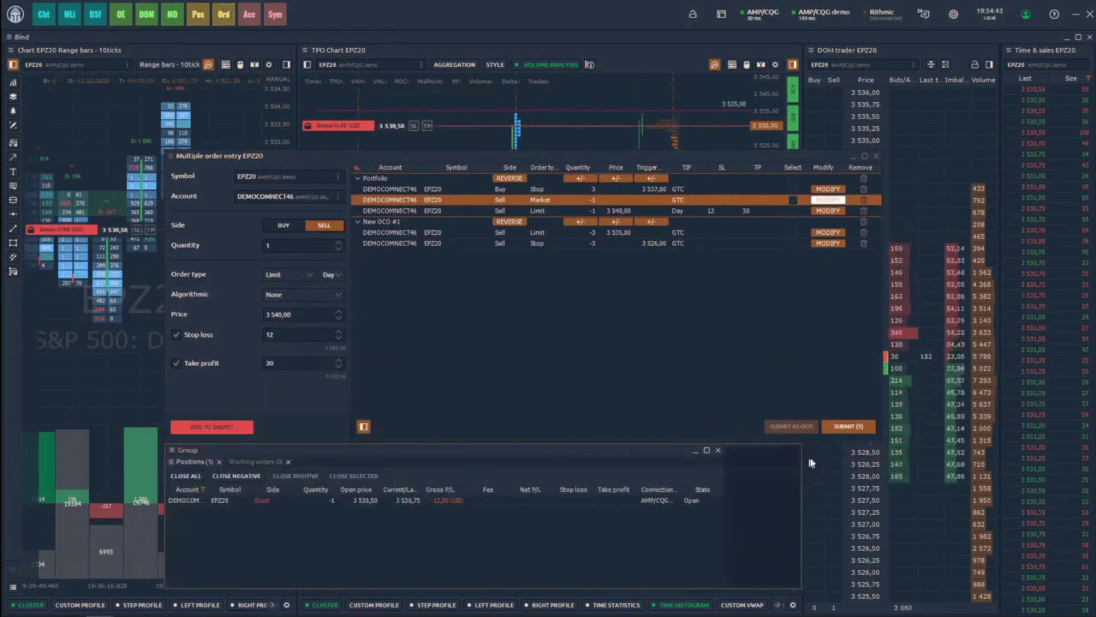
# Submit New OCO #1 as an OCO pair and view the Working orders tab
pyautogui.click(792, 201)
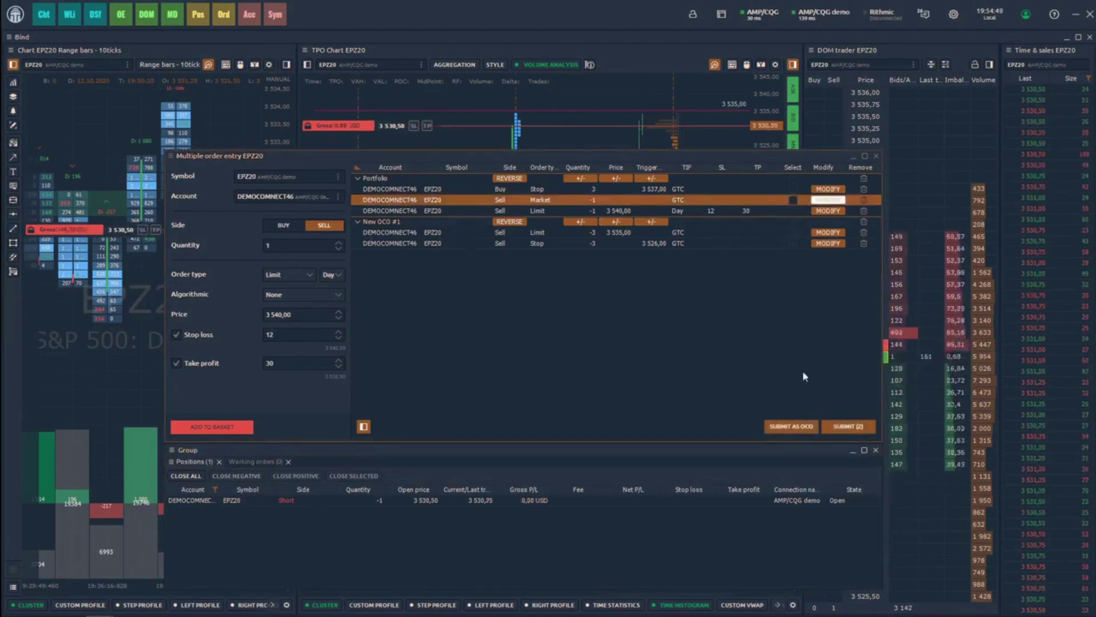
pyautogui.click(792, 427)
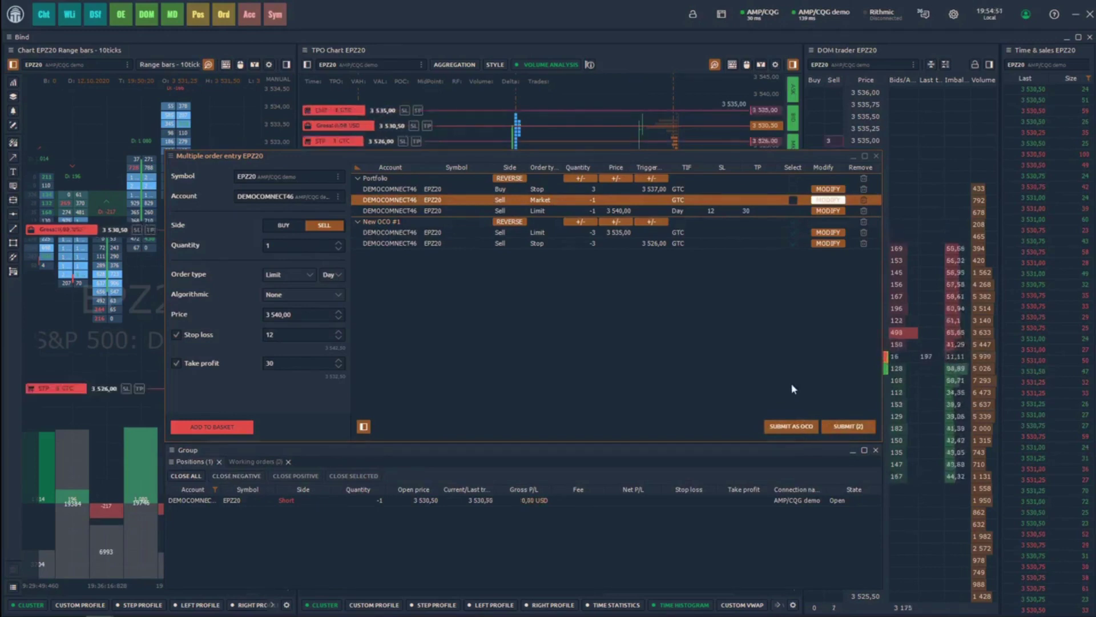
pyautogui.click(253, 461)
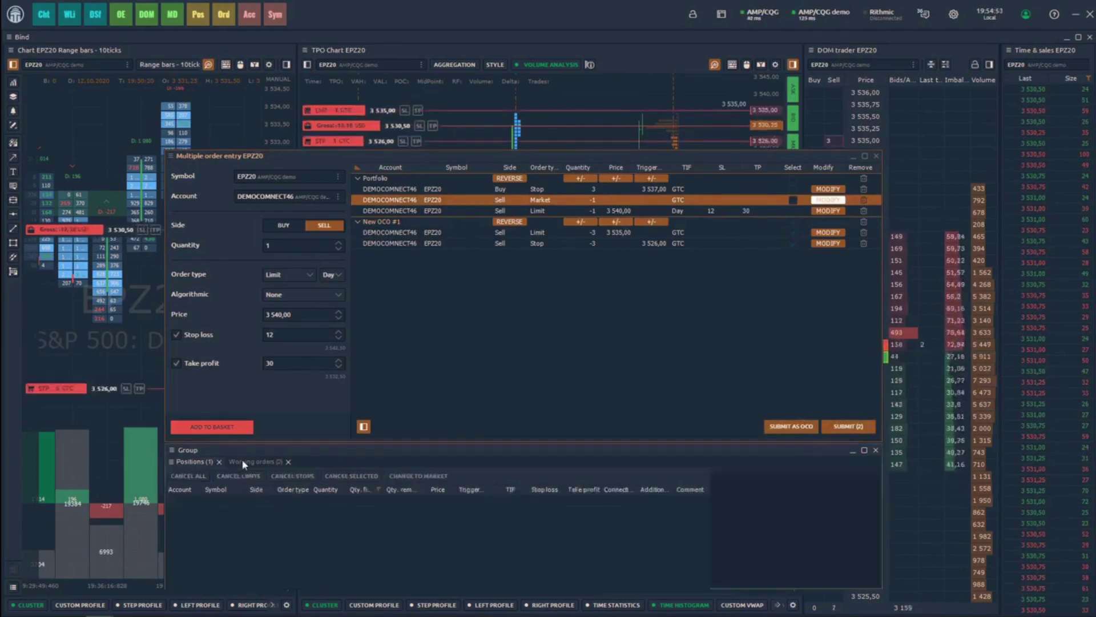